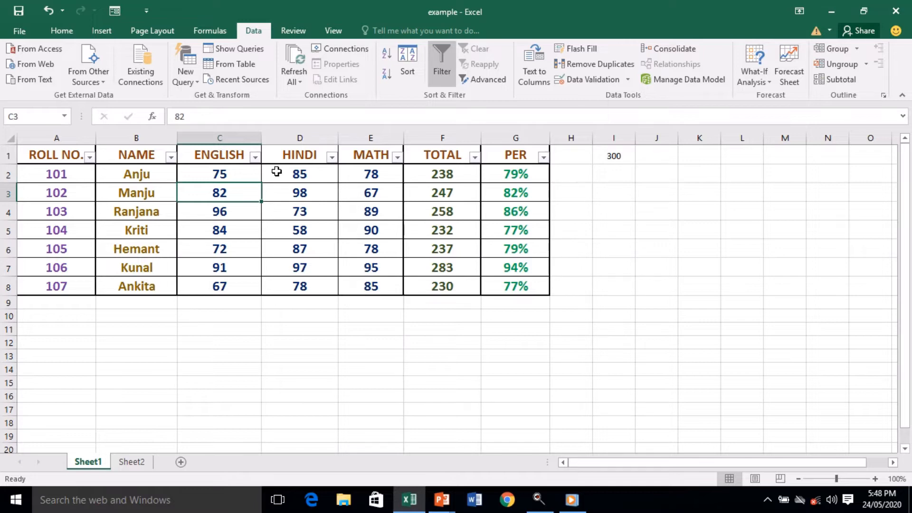
# - Filter the ENGLISH column to show only the records with the value 82
pyautogui.click(256, 157)
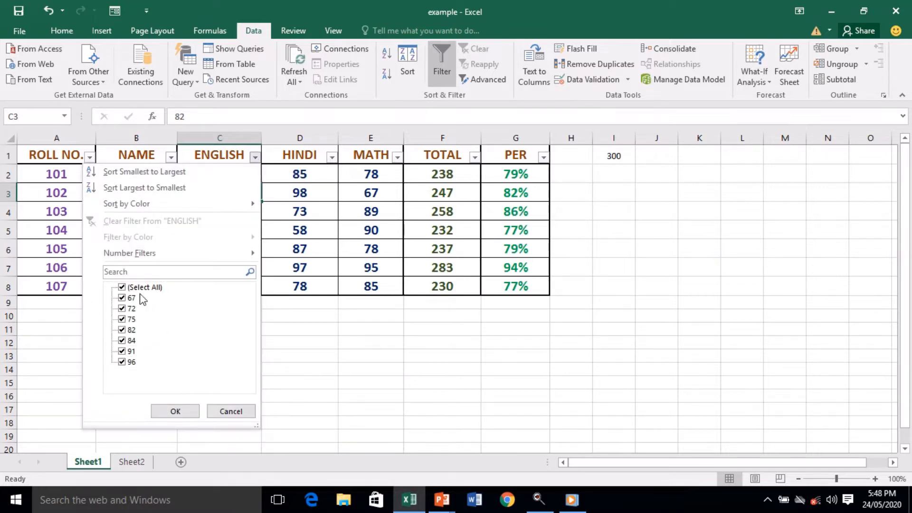
pyautogui.click(125, 287)
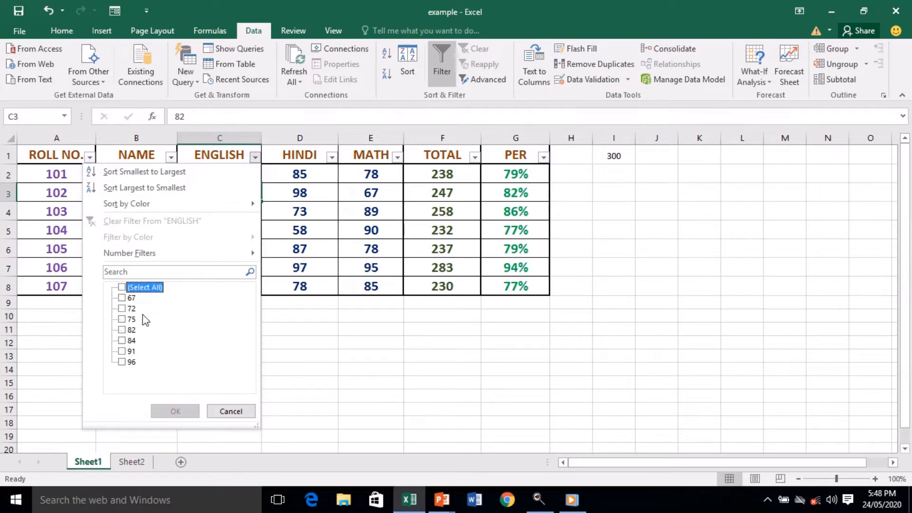
pyautogui.click(130, 330)
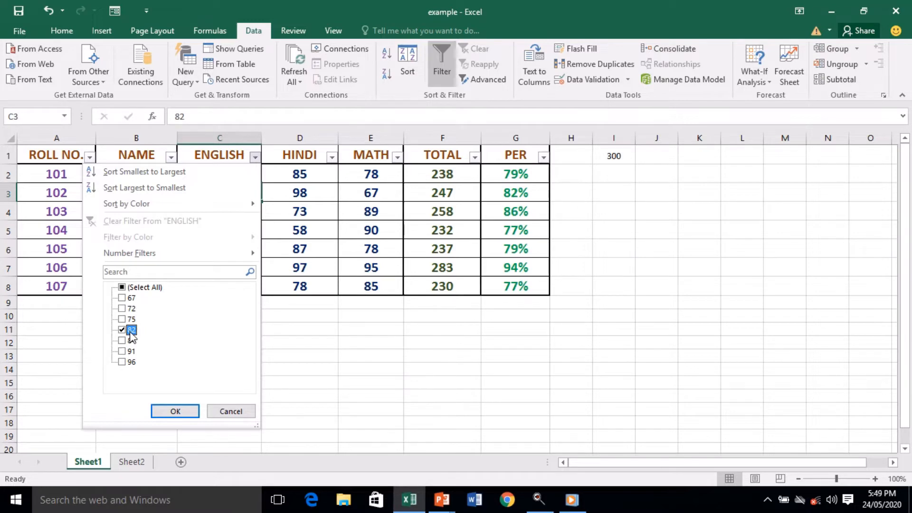
pyautogui.click(174, 411)
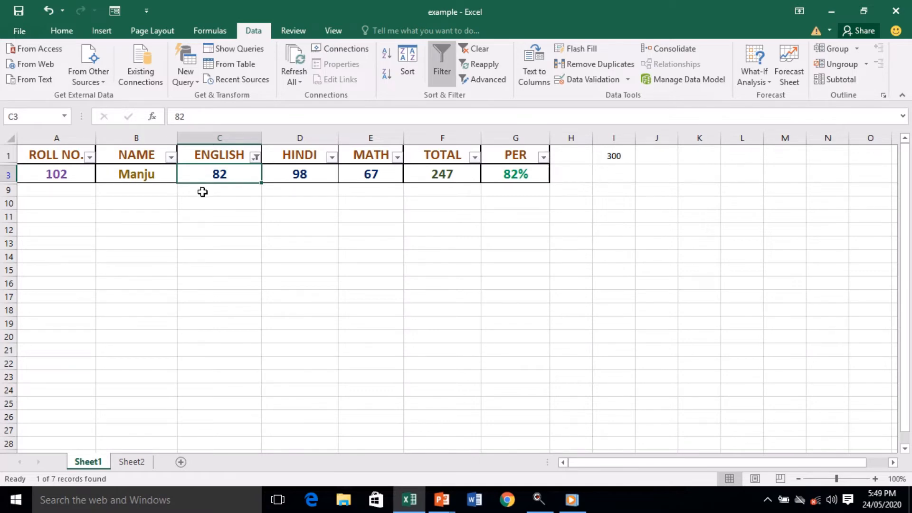
# - Clear the filter from the ENGLISH column and turn off filtering for the marks table
pyautogui.click(255, 157)
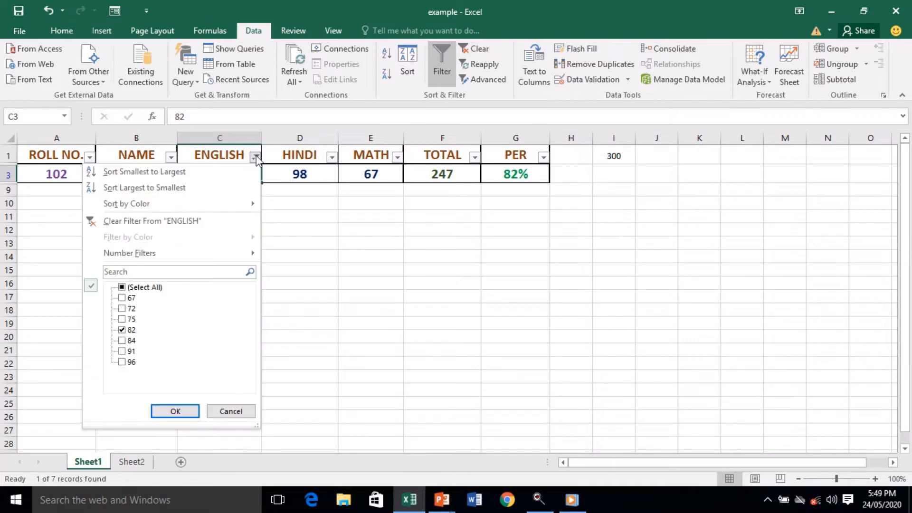
pyautogui.click(158, 224)
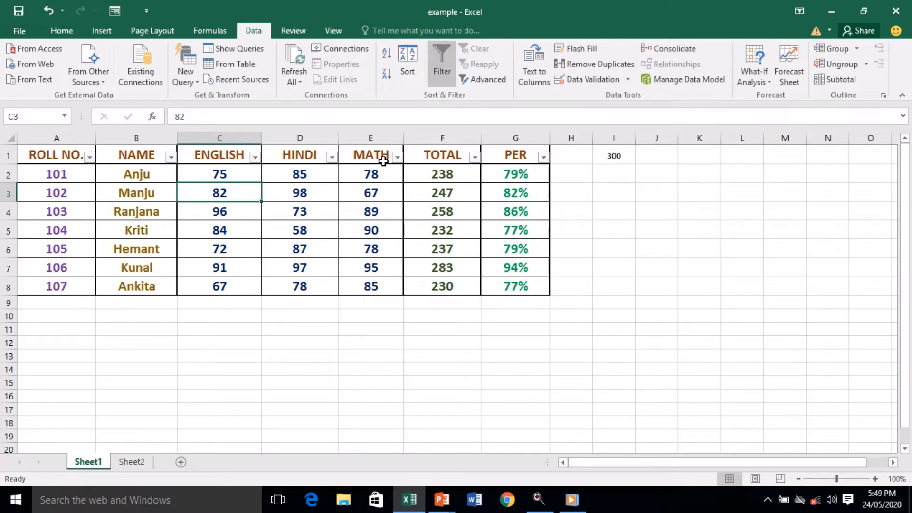
pyautogui.click(436, 72)
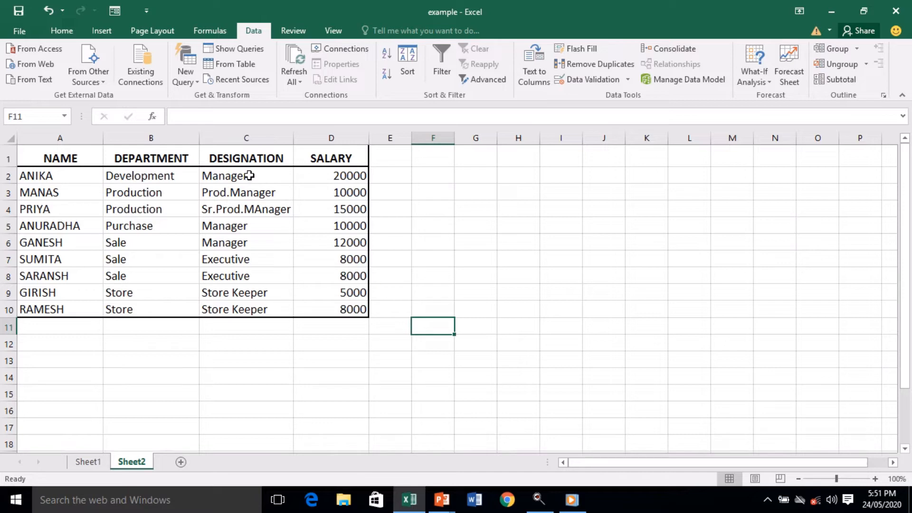
# - Insert three blank rows above the header row of the employee table on Sheet2
pyautogui.click(8, 159)
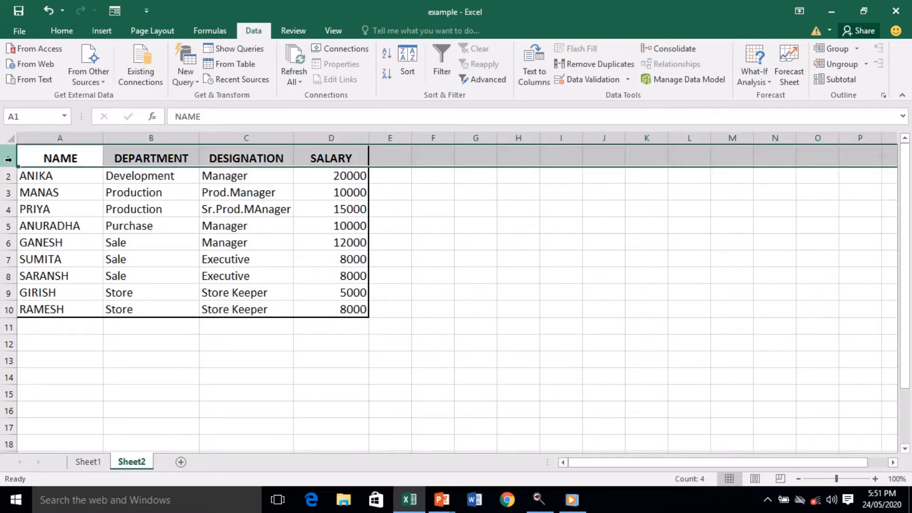
pyautogui.click(61, 30)
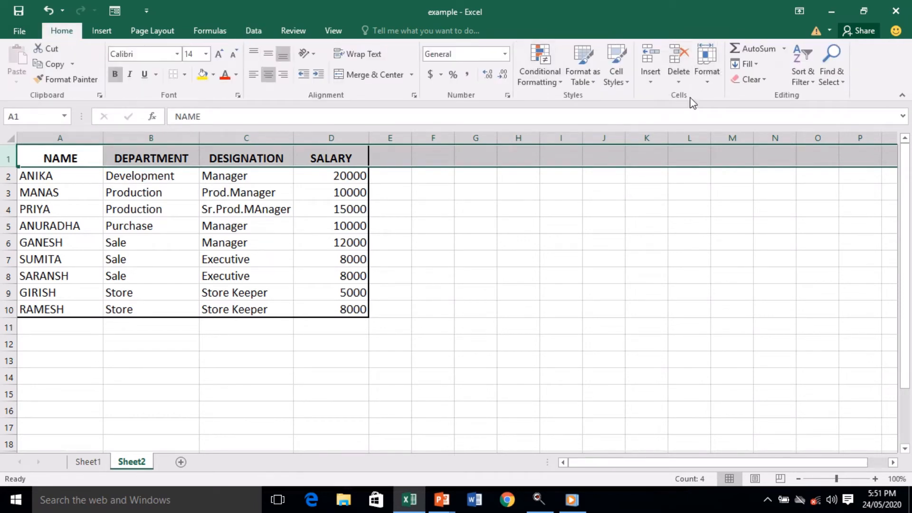
pyautogui.click(650, 84)
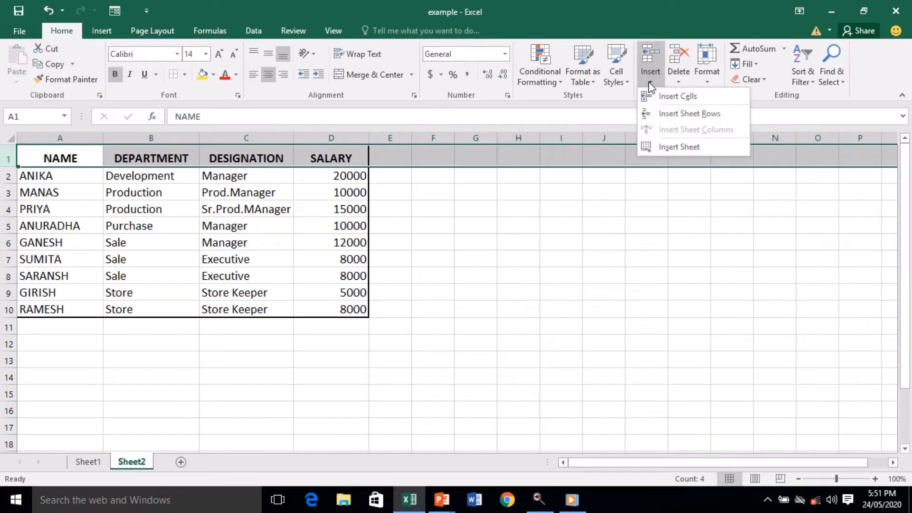
pyautogui.click(671, 116)
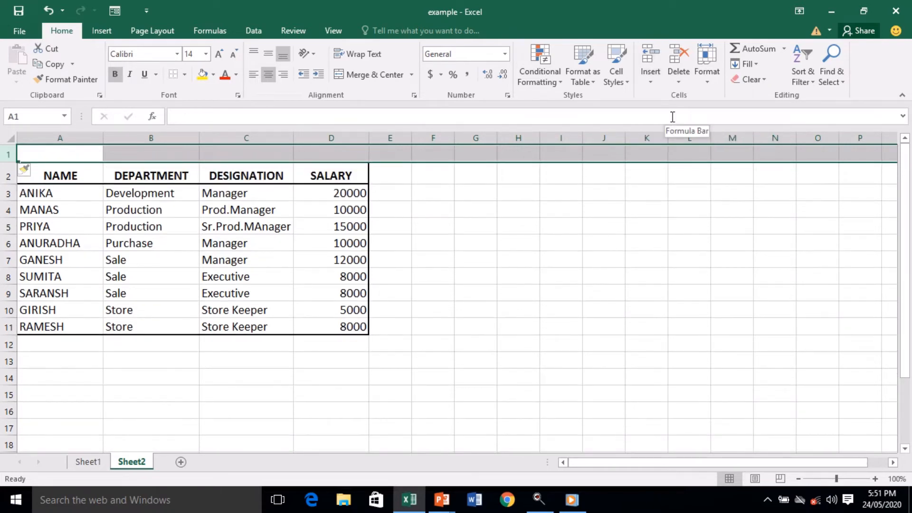
pyautogui.click(654, 79)
pyautogui.click(660, 113)
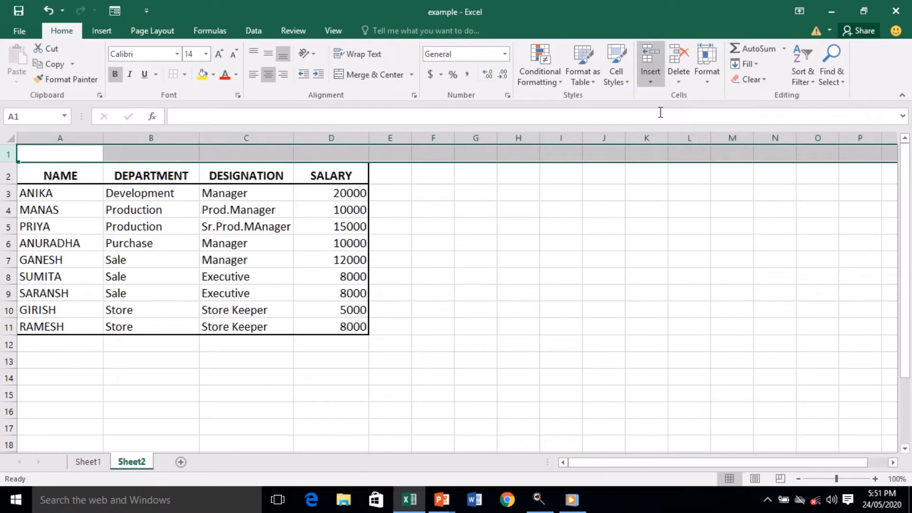
pyautogui.click(649, 80)
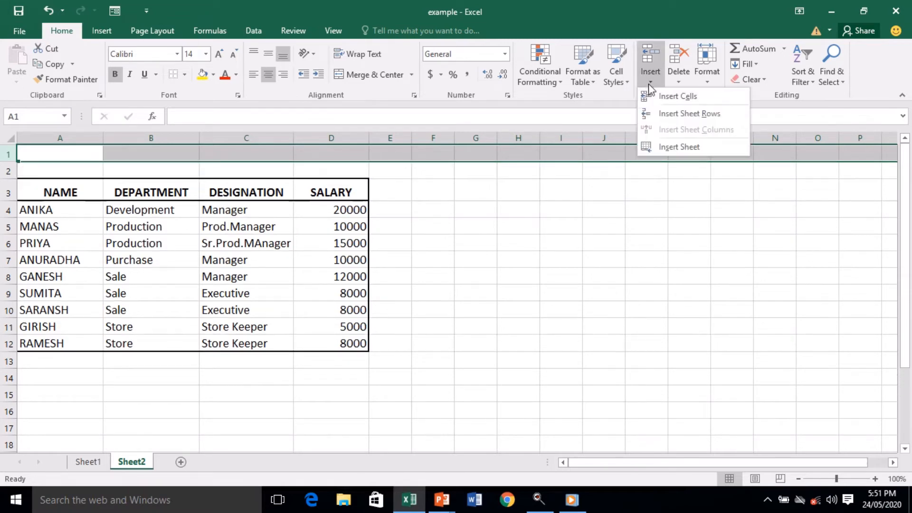
pyautogui.click(664, 115)
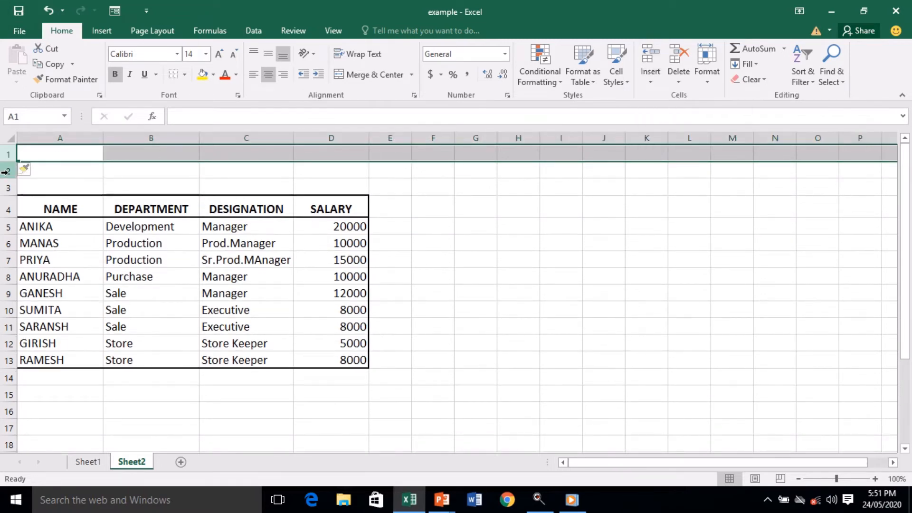
pyautogui.click(6, 172)
pyautogui.click(7, 187)
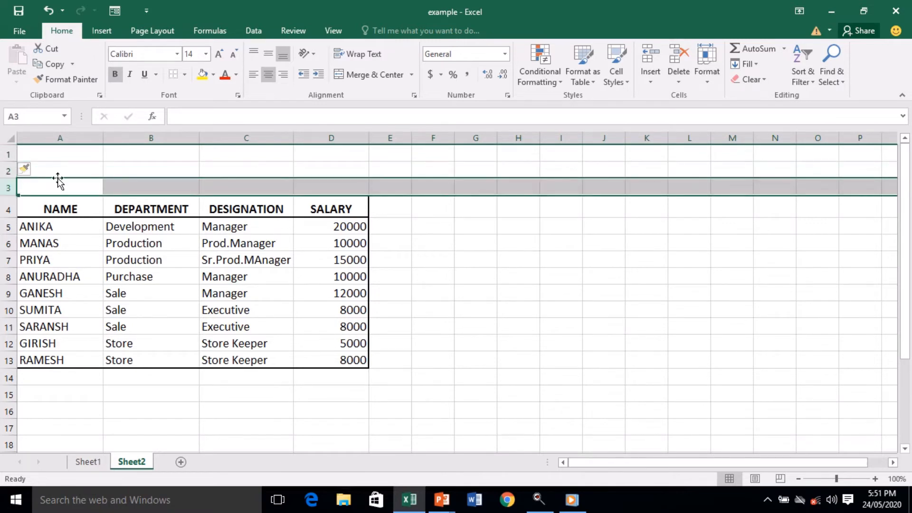
pyautogui.click(451, 298)
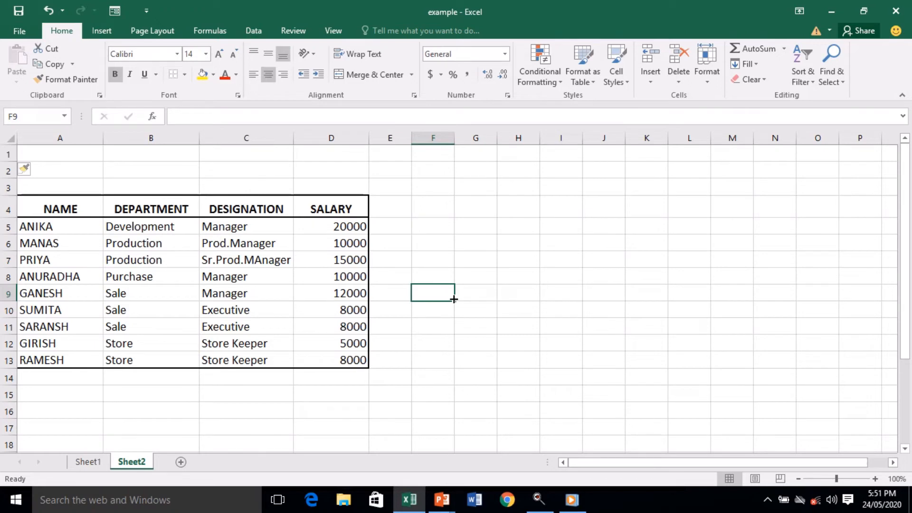
# - Copy the table headers NAME, DEPARTMENT, DESIGNATION and SALARY from A4:D4 into A1:D1
pyautogui.click(48, 205)
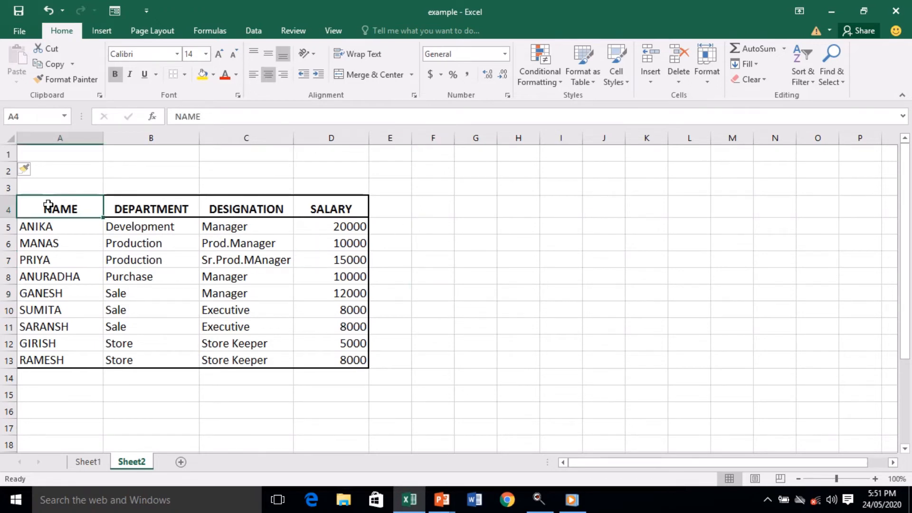
pyautogui.moveTo(48, 205); pyautogui.dragTo(330, 206)
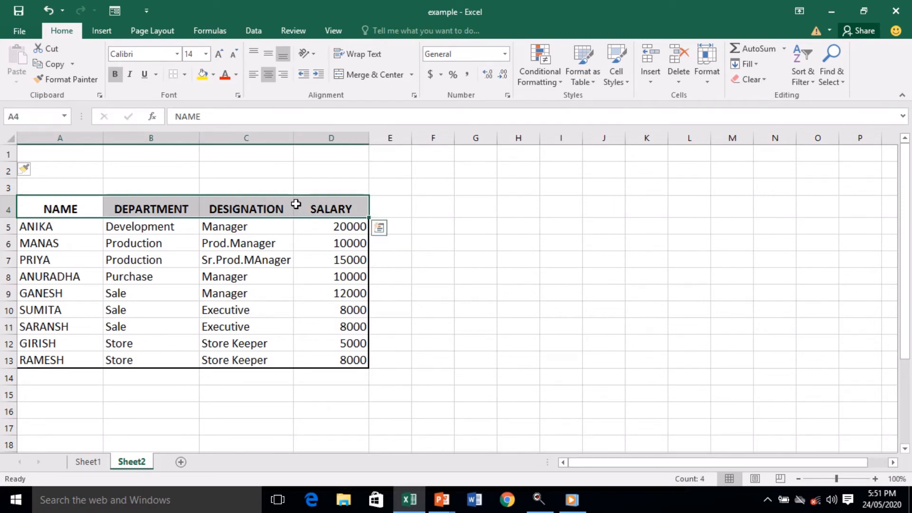
pyautogui.click(53, 67)
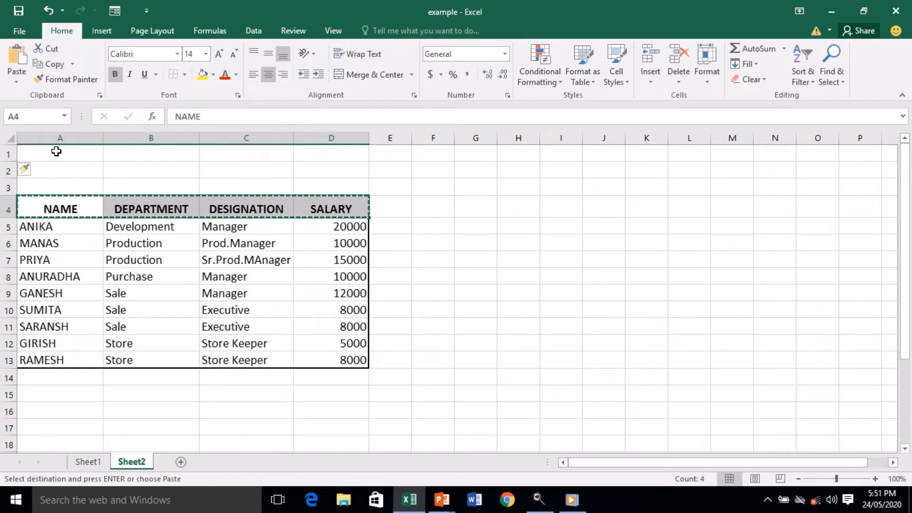
pyautogui.click(56, 151)
pyautogui.hotkey('shift', 'Right')
pyautogui.hotkey('shift', 'Right')
pyautogui.hotkey('shift', 'Right')
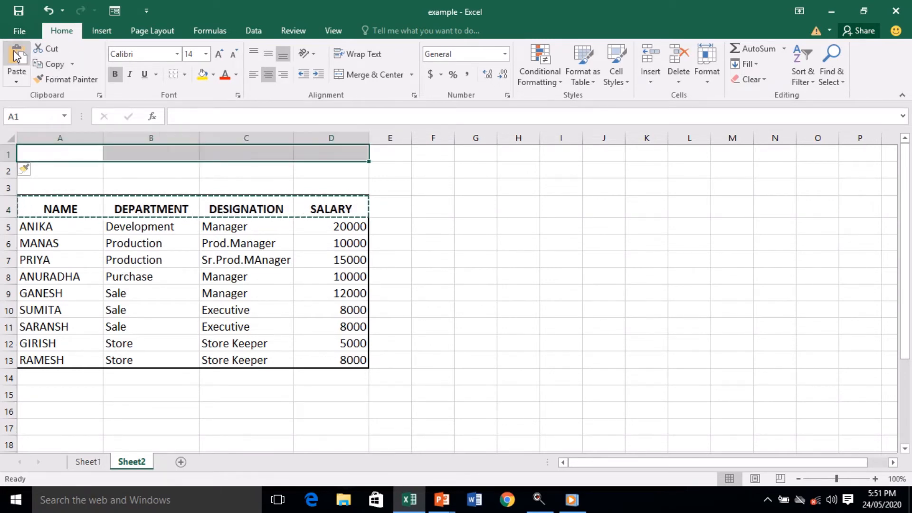
pyautogui.click(15, 56)
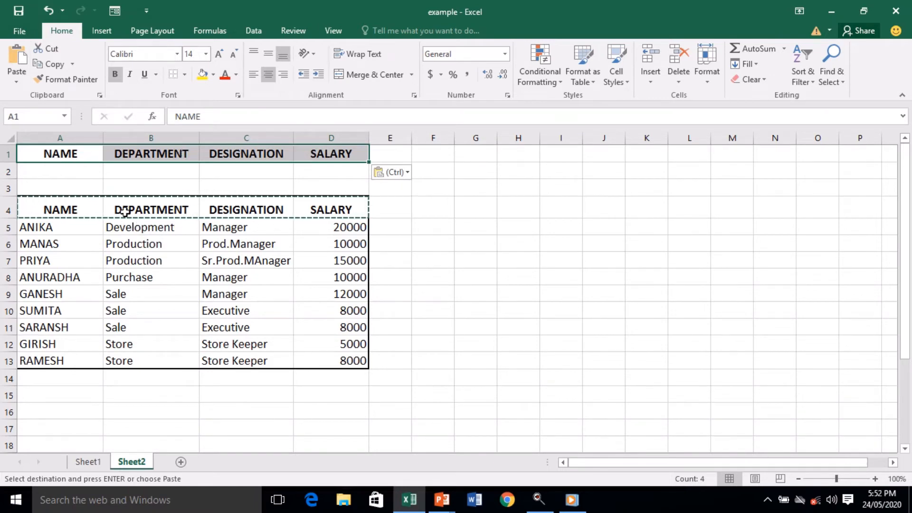
# - Enter 10000 as the criterion under the copied SALARY header in D2
pyautogui.click(319, 171)
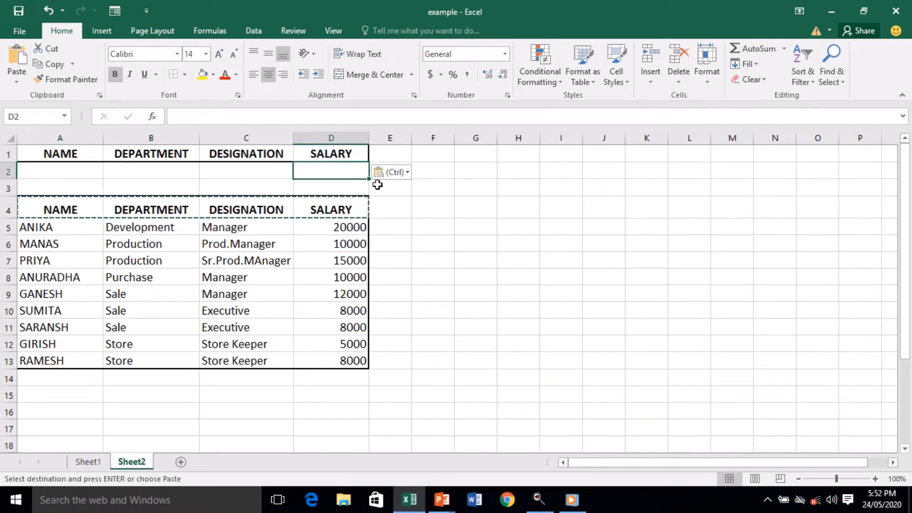
pyautogui.write('10000')
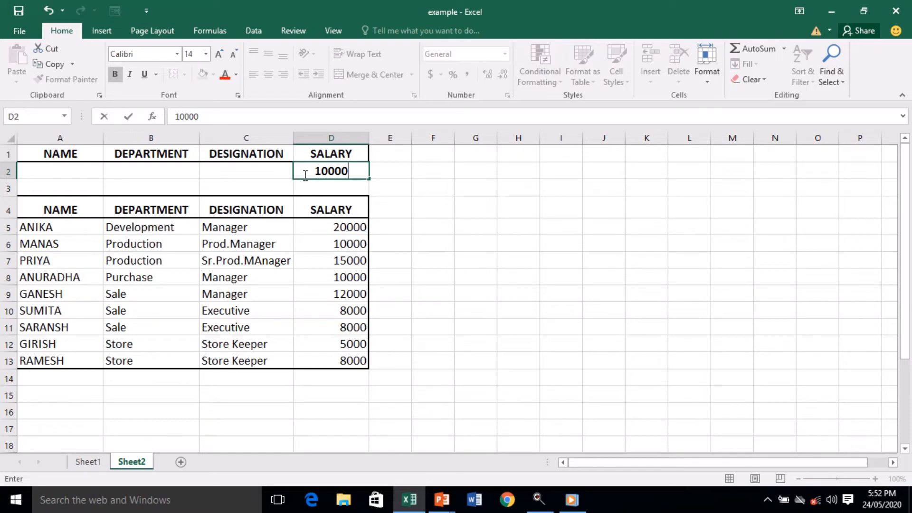
pyautogui.click(144, 273)
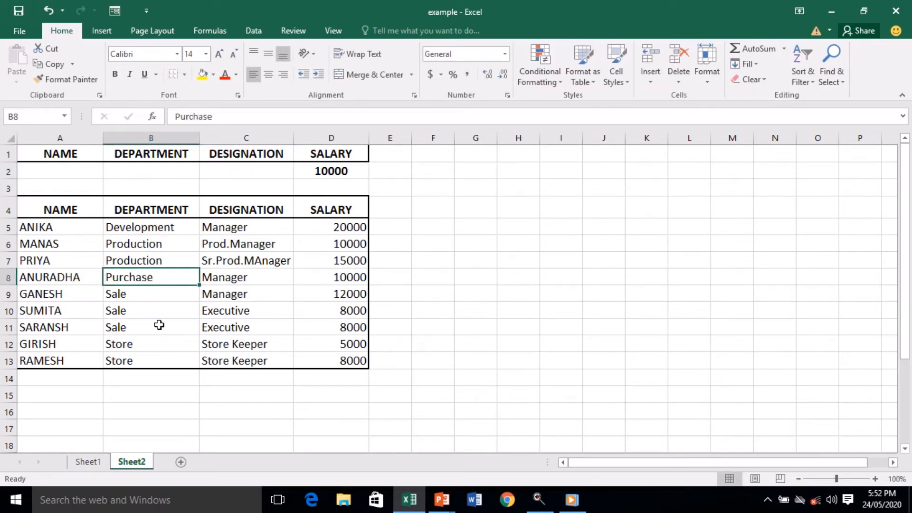
# - Start an Advanced Filter on the employee table and set its action to copy to another location
pyautogui.click(253, 32)
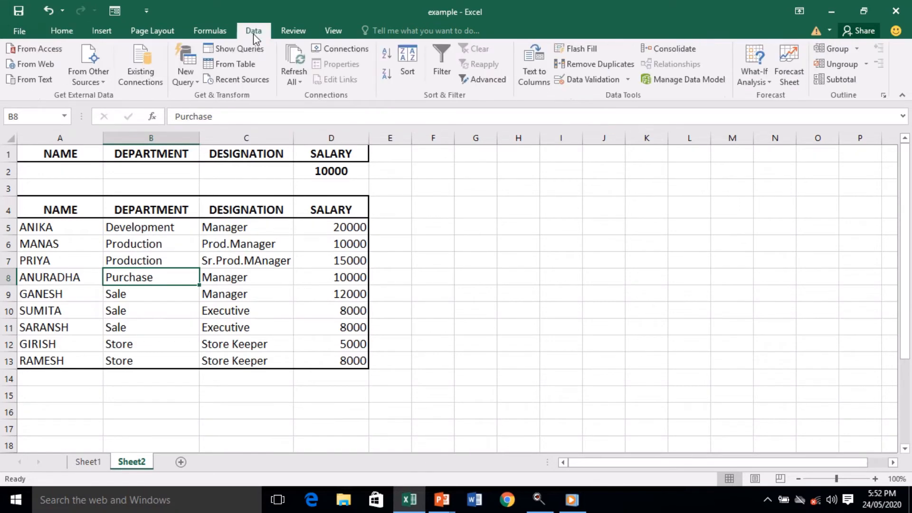
pyautogui.click(479, 80)
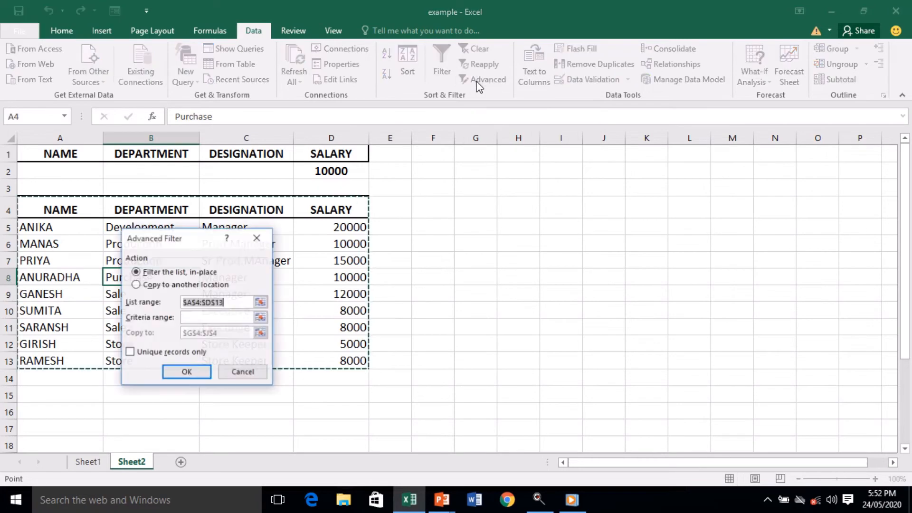
pyautogui.moveTo(163, 240); pyautogui.dragTo(489, 213)
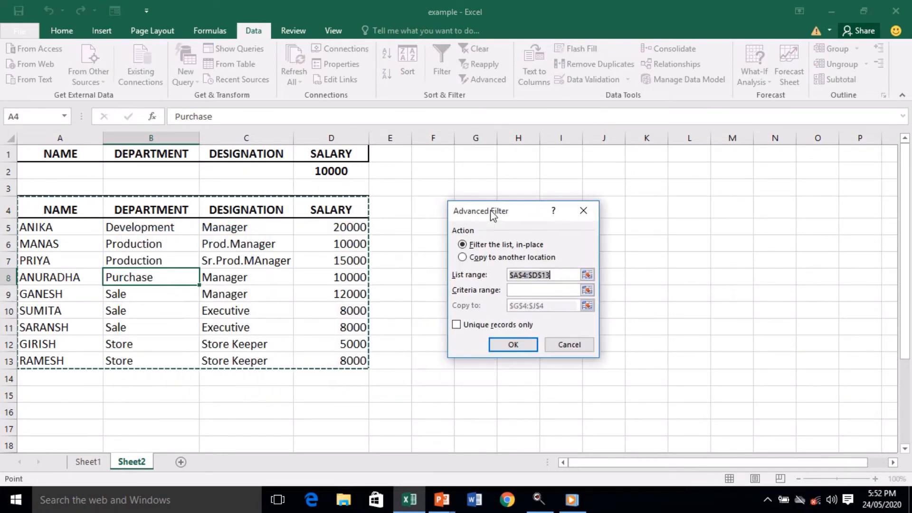
pyautogui.click(467, 258)
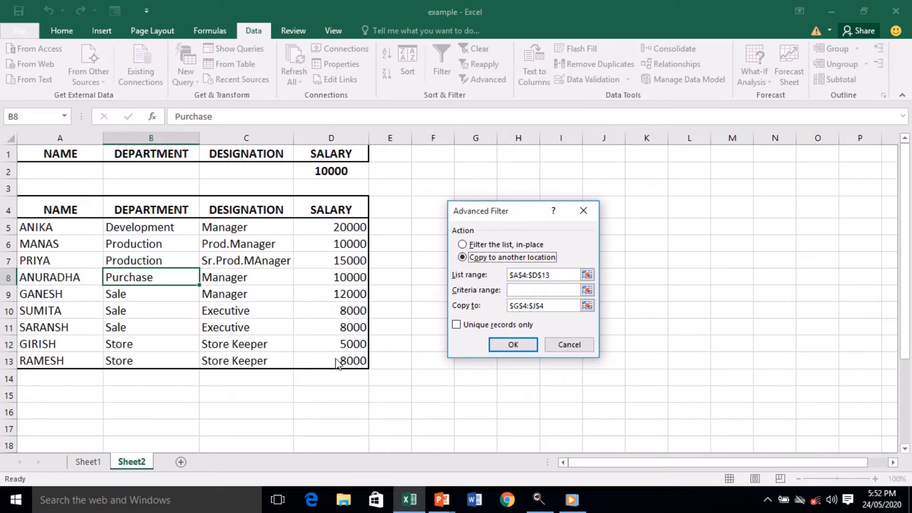
# - Set the Advanced Filter's criteria range to A1:D2 on Sheet2
pyautogui.click(529, 291)
pyautogui.click(529, 291)
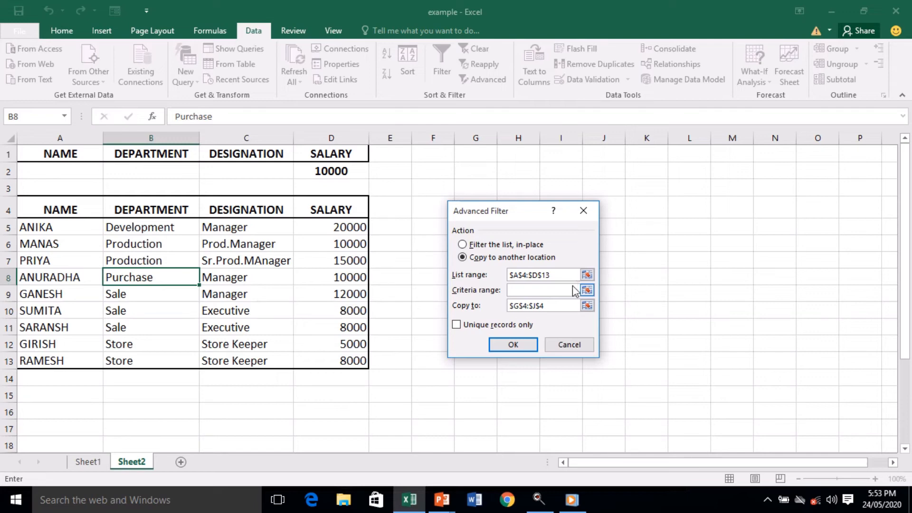
pyautogui.click(588, 290)
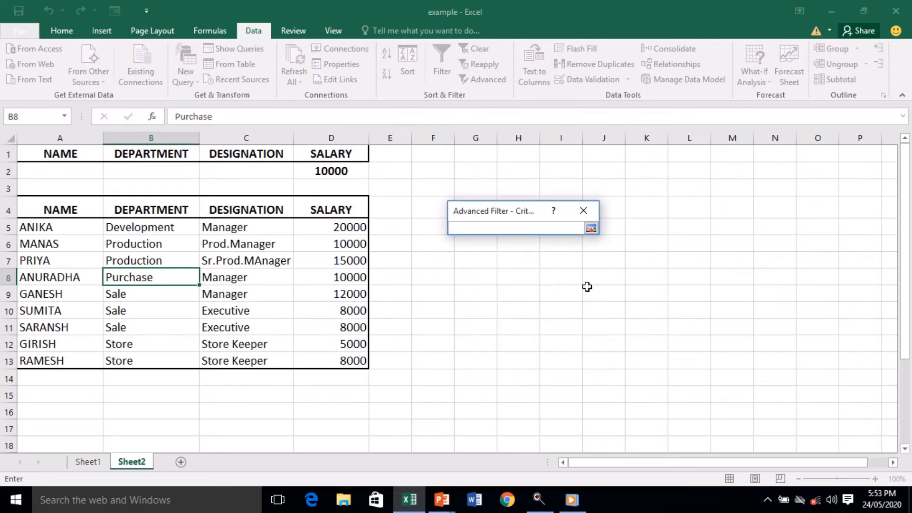
pyautogui.click(591, 228)
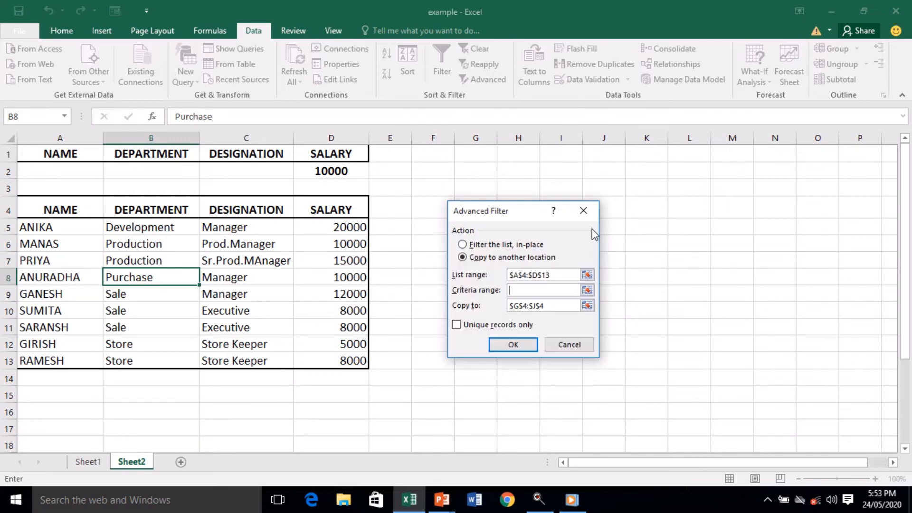
pyautogui.click(587, 291)
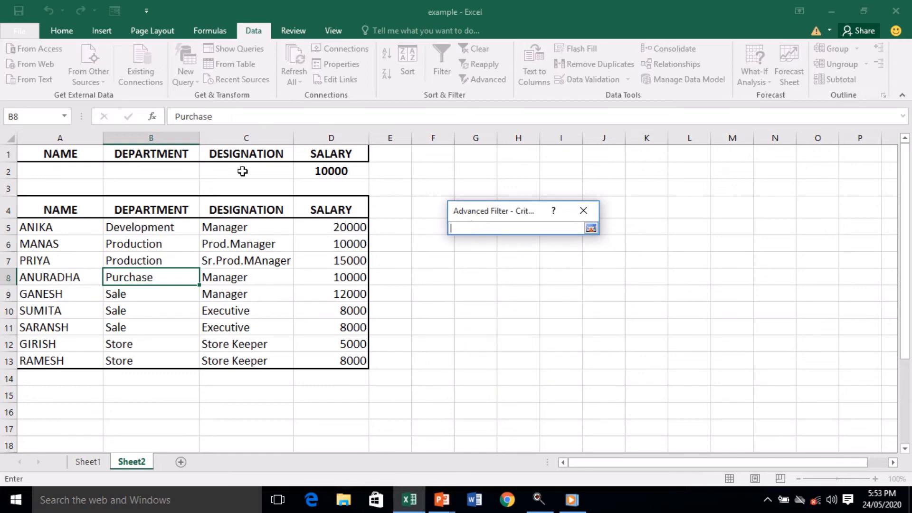
pyautogui.moveTo(27, 153); pyautogui.dragTo(332, 171)
pyautogui.click(331, 171)
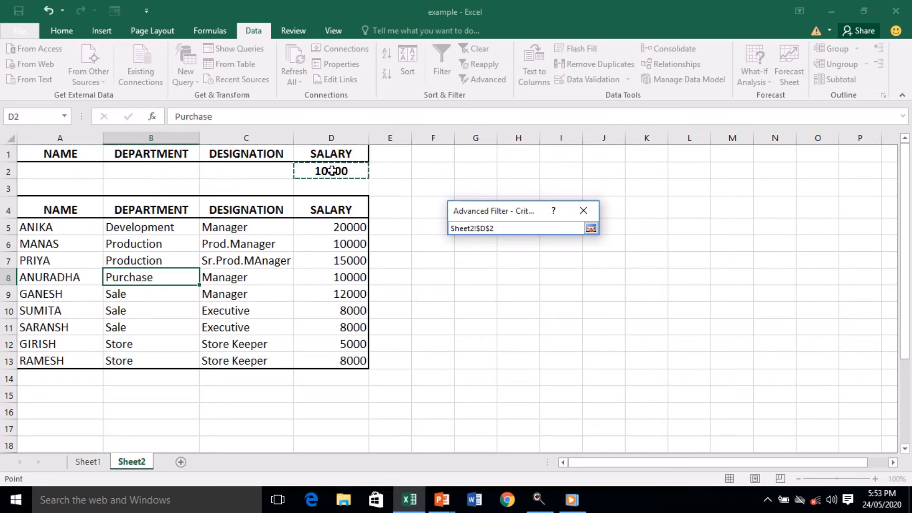
pyautogui.moveTo(95, 151); pyautogui.dragTo(348, 170)
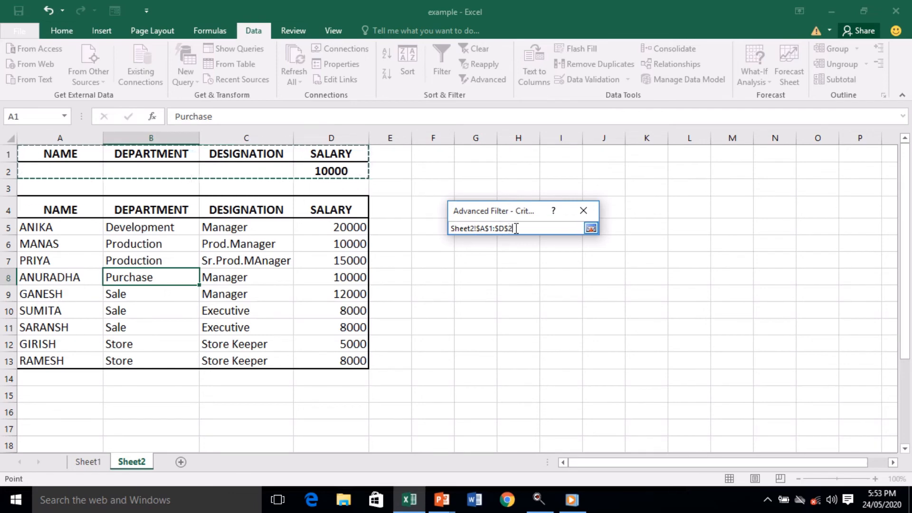
pyautogui.click(590, 228)
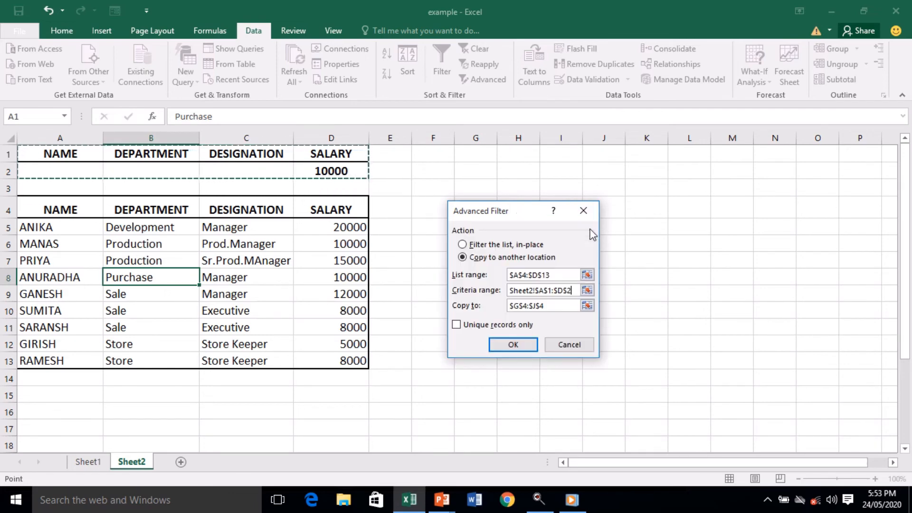
# - Set the Advanced Filter's list range to the employee table A4:D13 on Sheet2
pyautogui.click(587, 274)
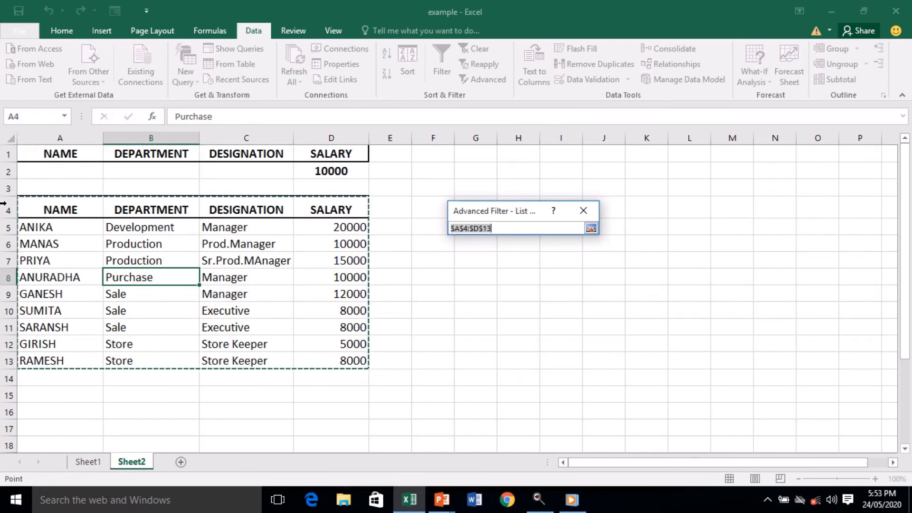
pyautogui.moveTo(38, 202); pyautogui.dragTo(339, 365)
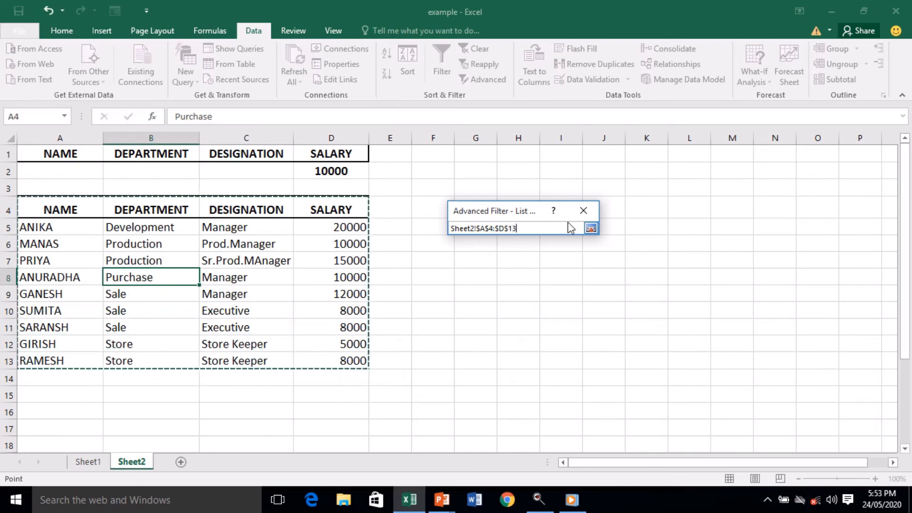
pyautogui.click(590, 228)
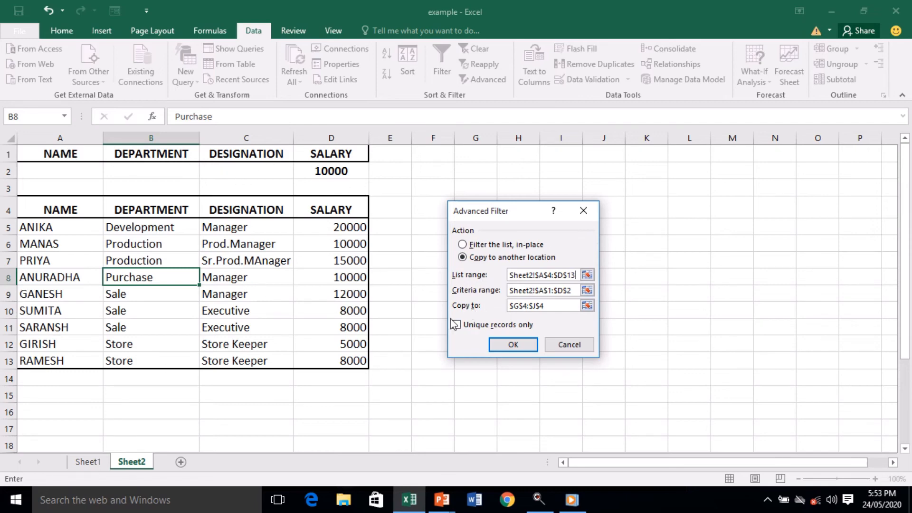
# - Set the Advanced Filter's copy destination to G9:J9 on Sheet2 and run the filter
pyautogui.click(587, 306)
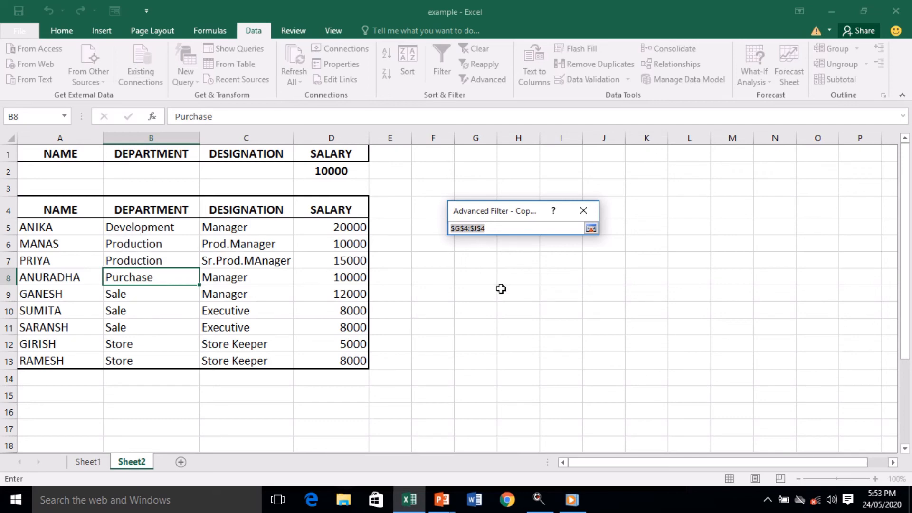
pyautogui.moveTo(470, 295); pyautogui.dragTo(584, 295)
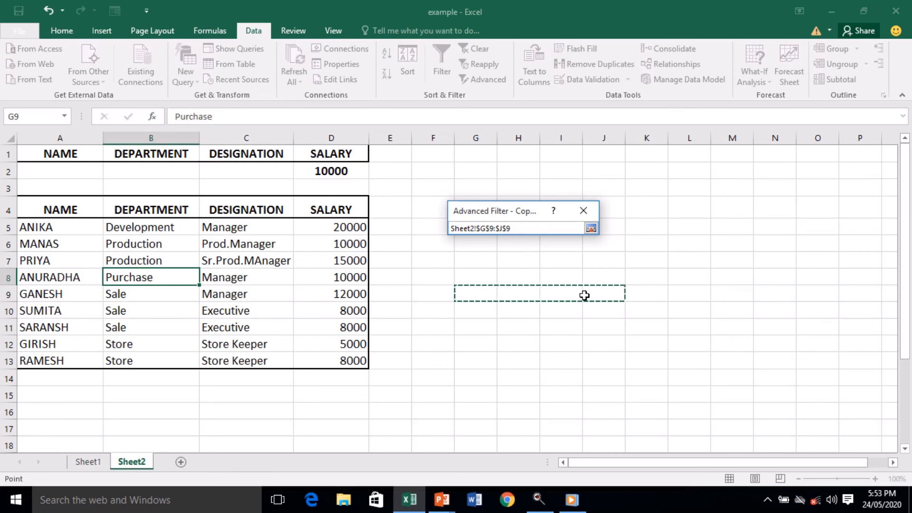
pyautogui.click(591, 228)
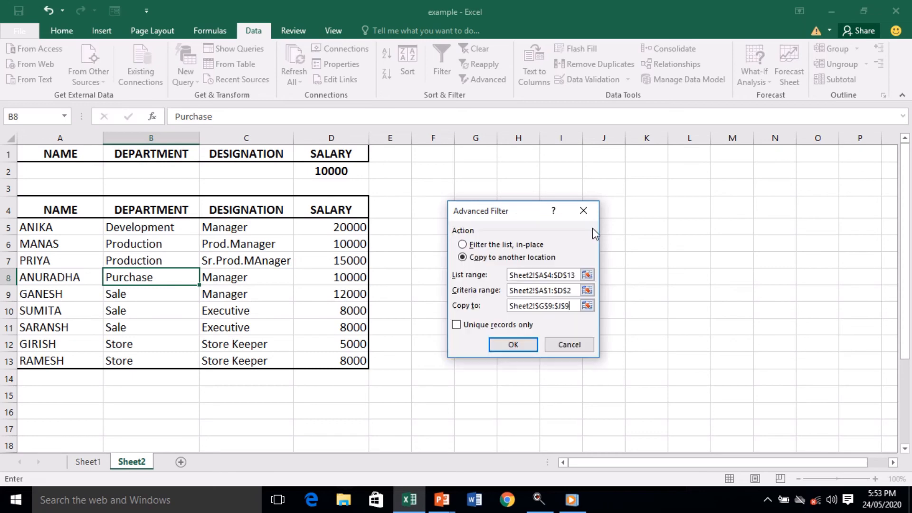
pyautogui.click(502, 346)
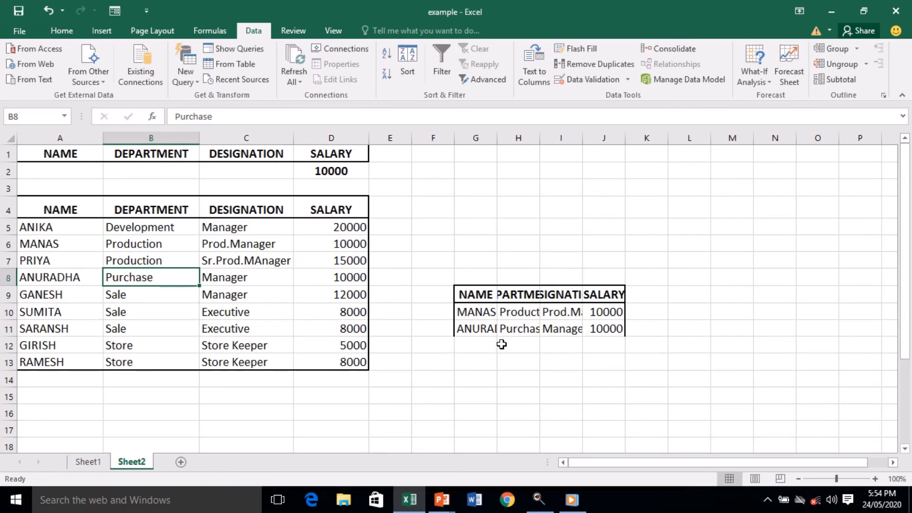
# - Widen columns G to J so the extracted records' headers and entries fit fully
pyautogui.moveTo(497, 136); pyautogui.dragTo(759, 144)
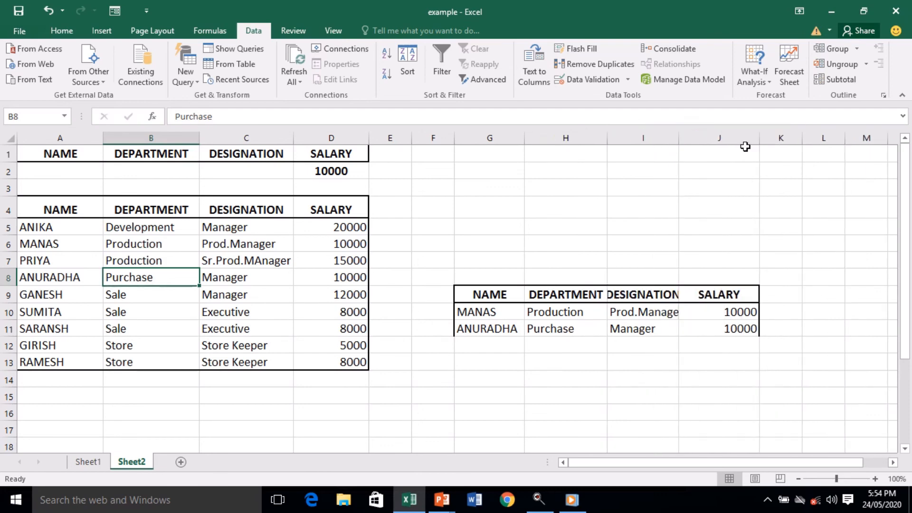
pyautogui.doubleClick(675, 136)
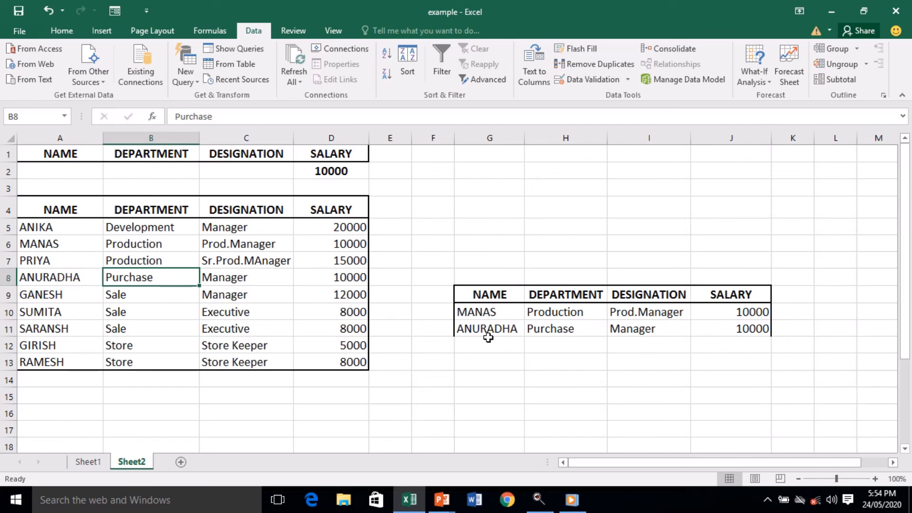